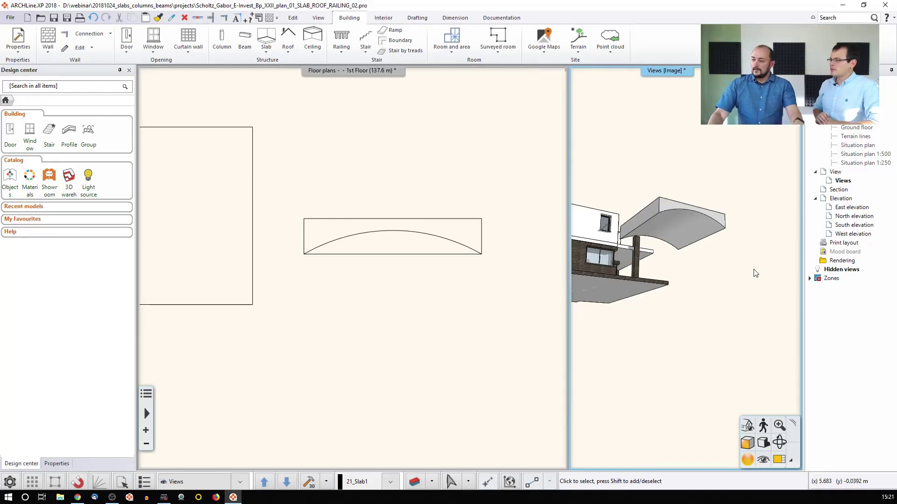
- Remove the arc outline group from the 1st floor plan
middle_drag(742, 246, 715, 201)
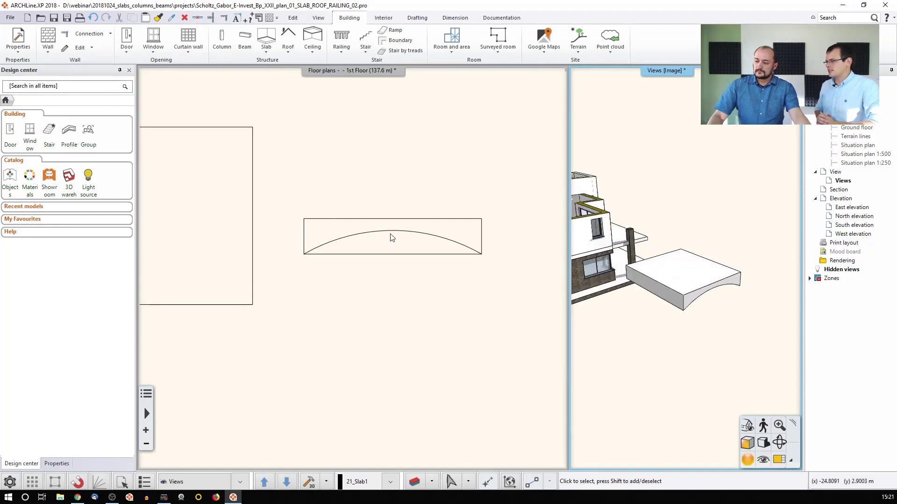
click(400, 236)
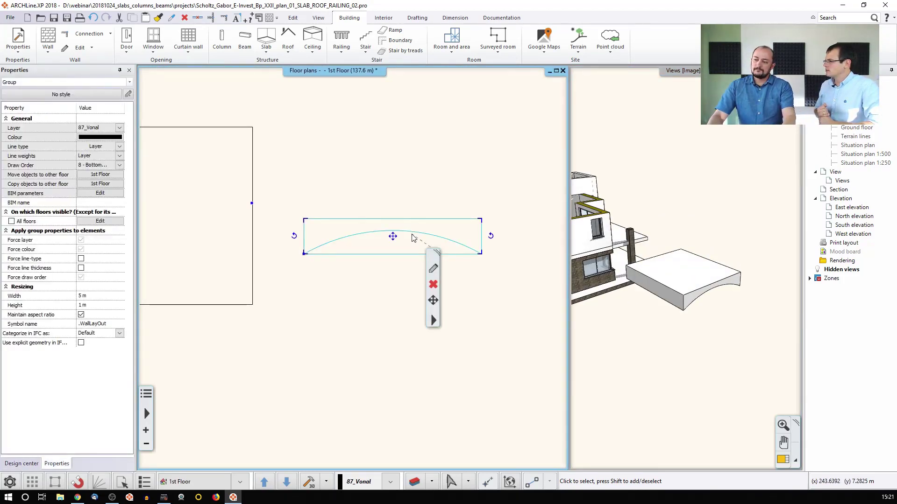
key(Escape)
- Delete the curved slab in the 3D view and zoom to show the whole building
click(675, 283)
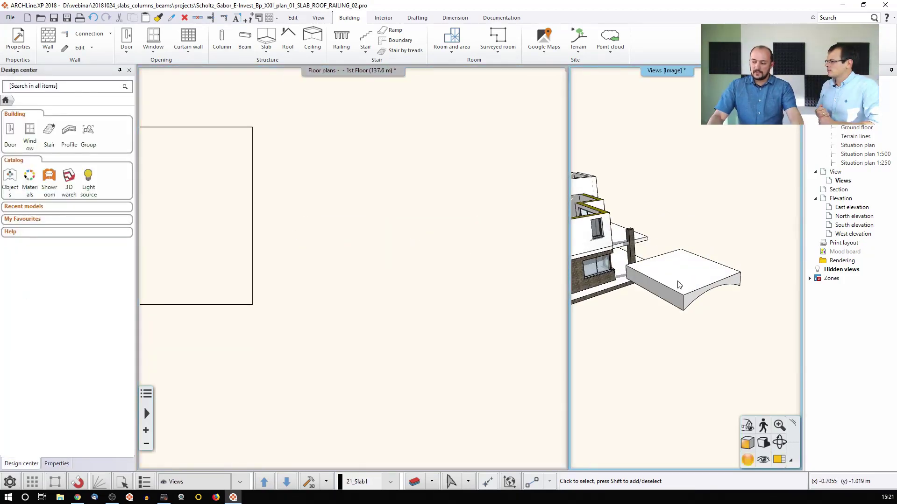
click(679, 285)
key(Delete)
click(505, 235)
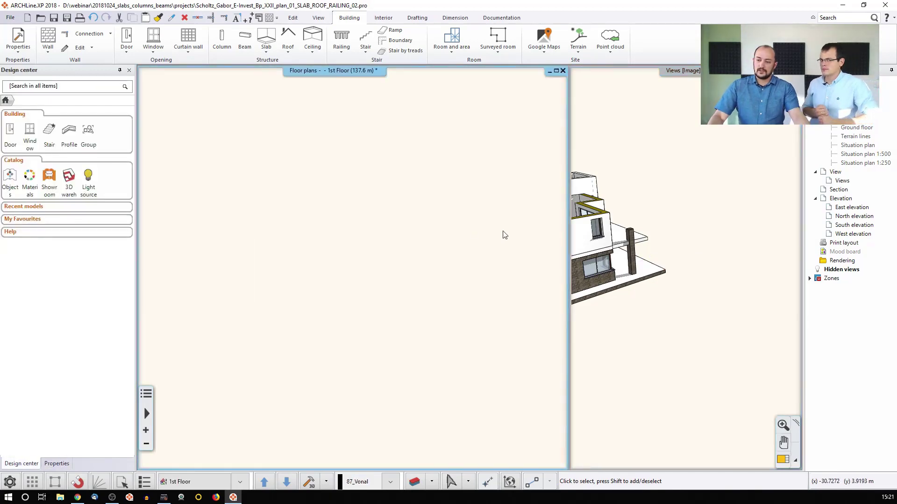
click(648, 282)
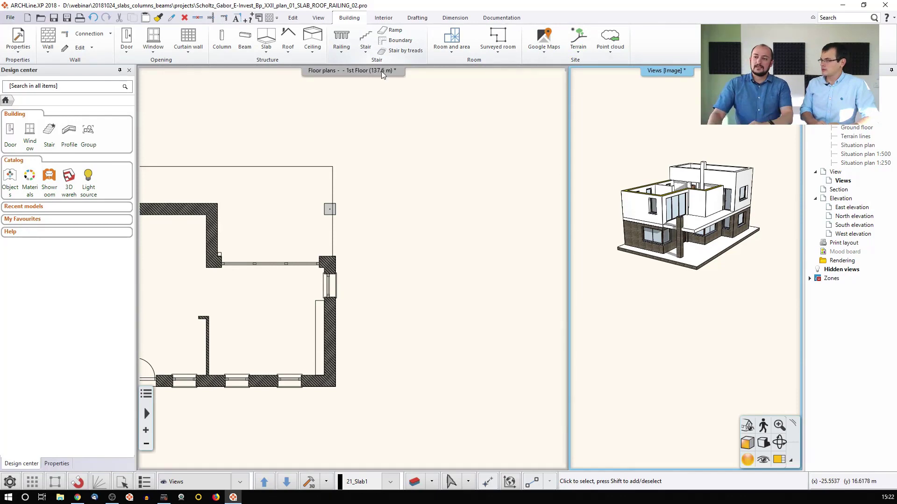
- Cancel the sloped slab by reference points started on the 1st Floor so work can move to the Ground floor
click(273, 50)
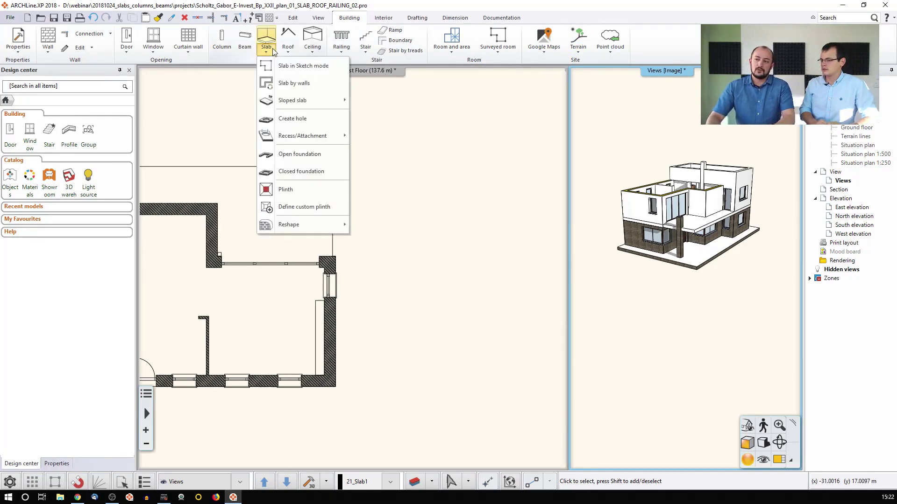
mouse_move(290, 101)
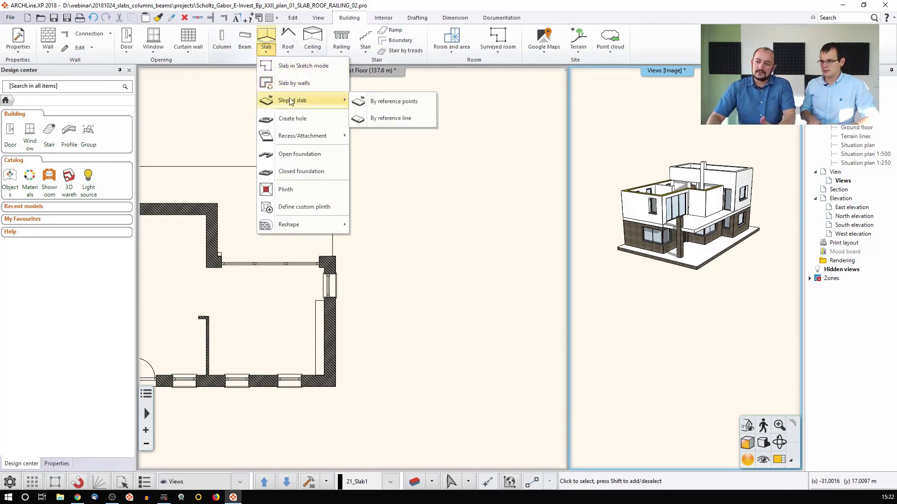
click(385, 103)
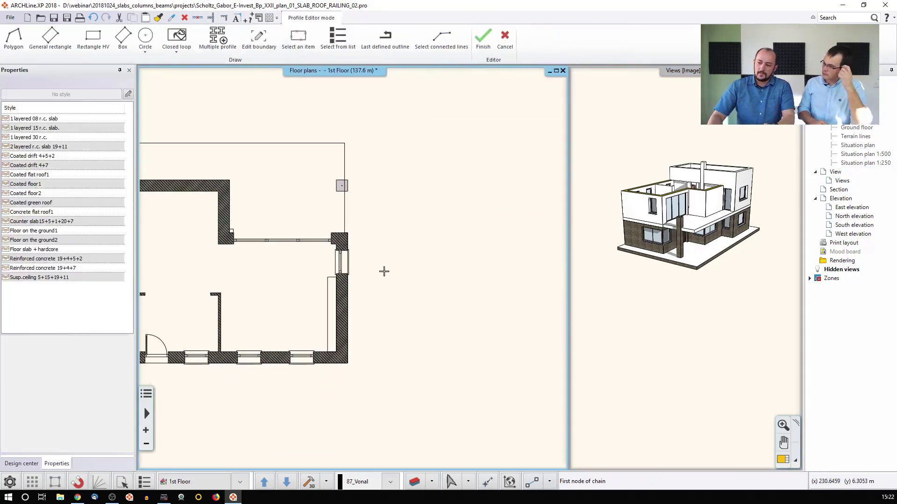
key(Escape)
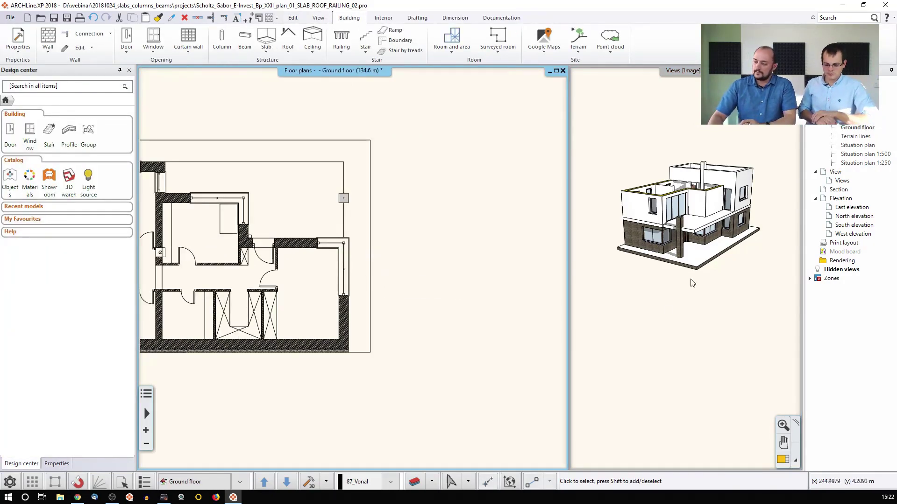
- Outline a sloped slab by reference points as a rectangle about 4.3 m wide, right of the house
mouse_move(661, 260)
mouse_down()
mouse_move(678, 276)
mouse_move(669, 262)
mouse_up()
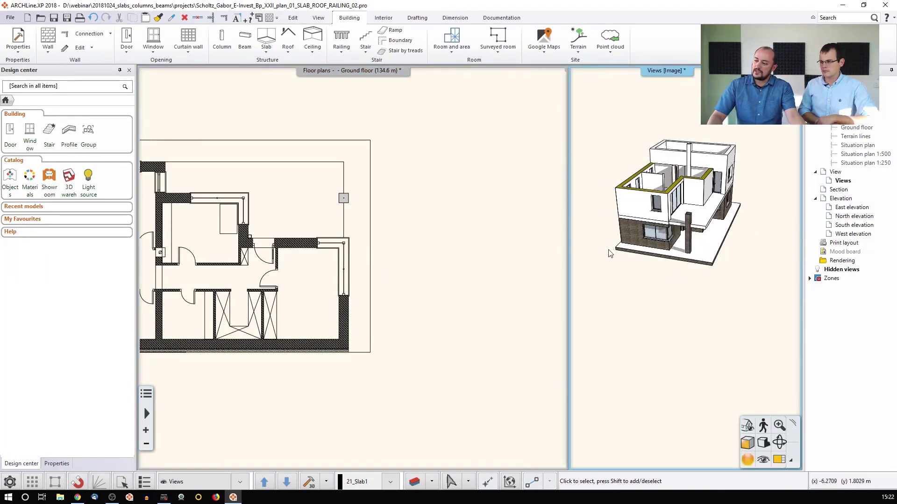
drag(602, 252, 644, 286)
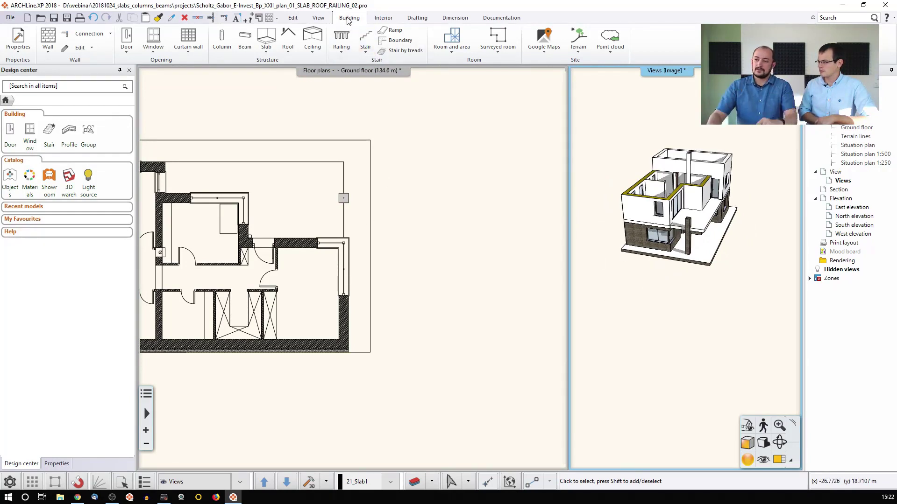
click(261, 54)
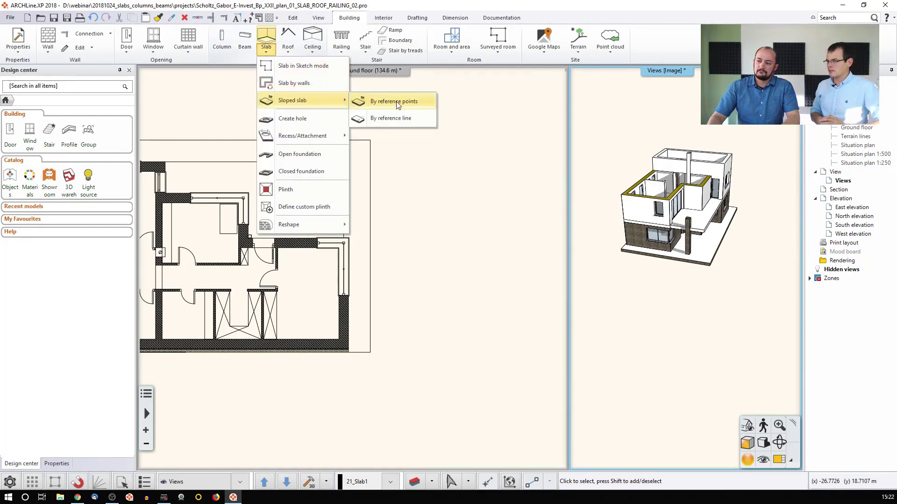
click(394, 103)
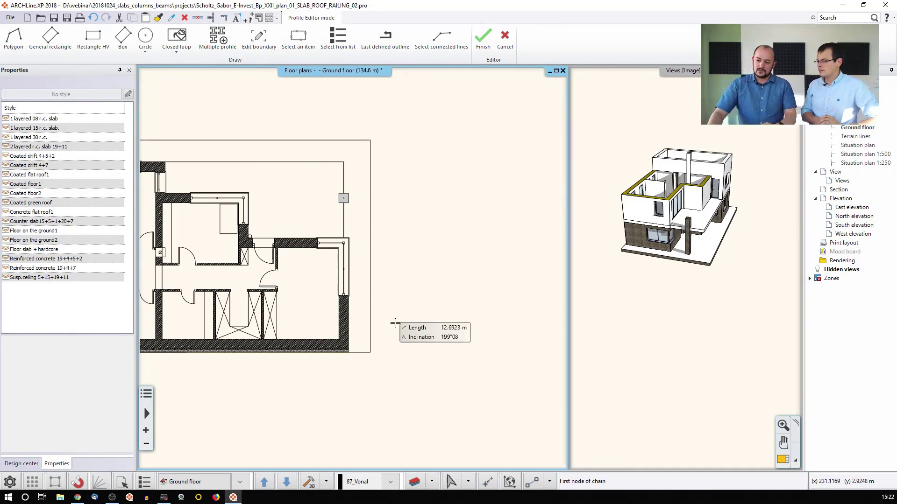
click(377, 348)
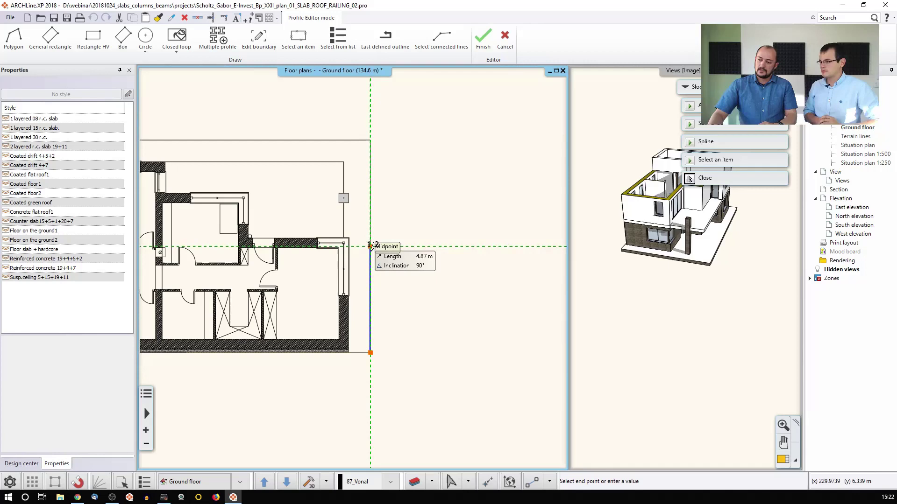
click(371, 246)
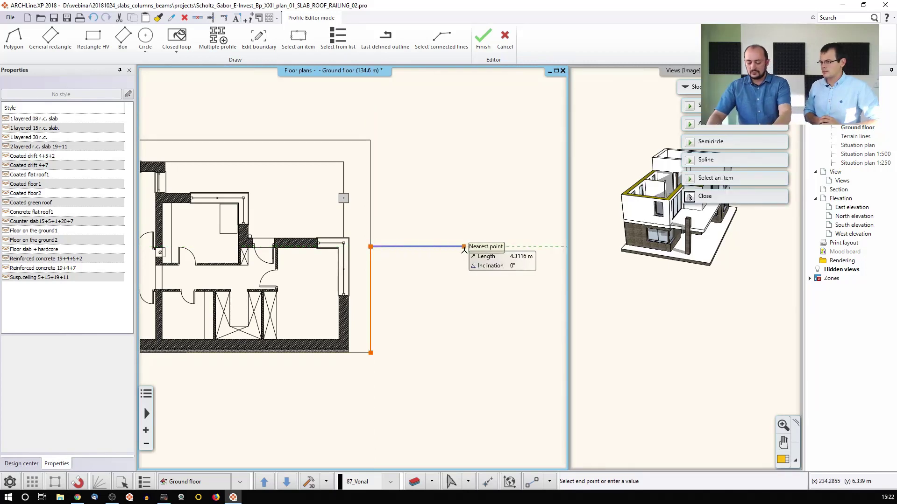
click(479, 246)
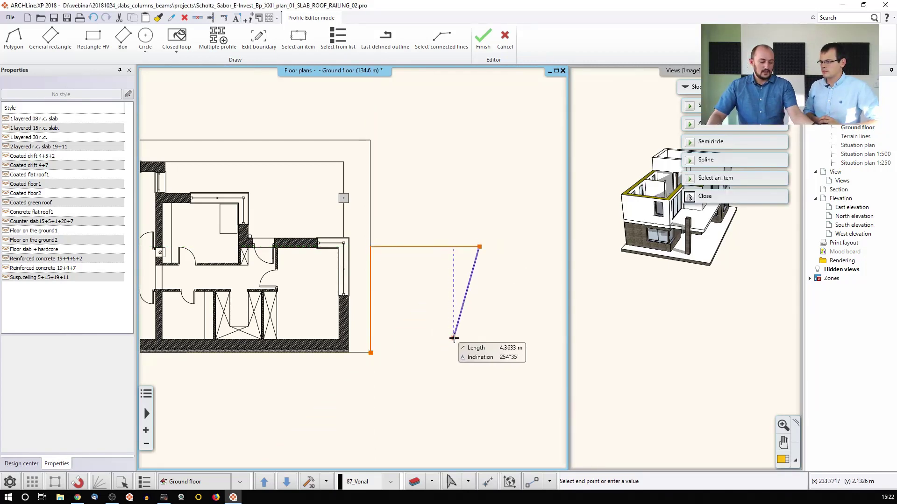
click(376, 354)
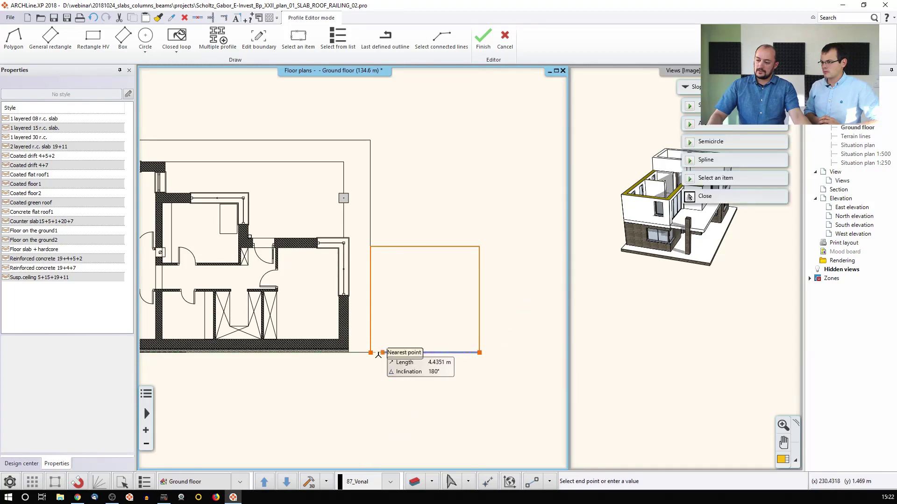
click(375, 353)
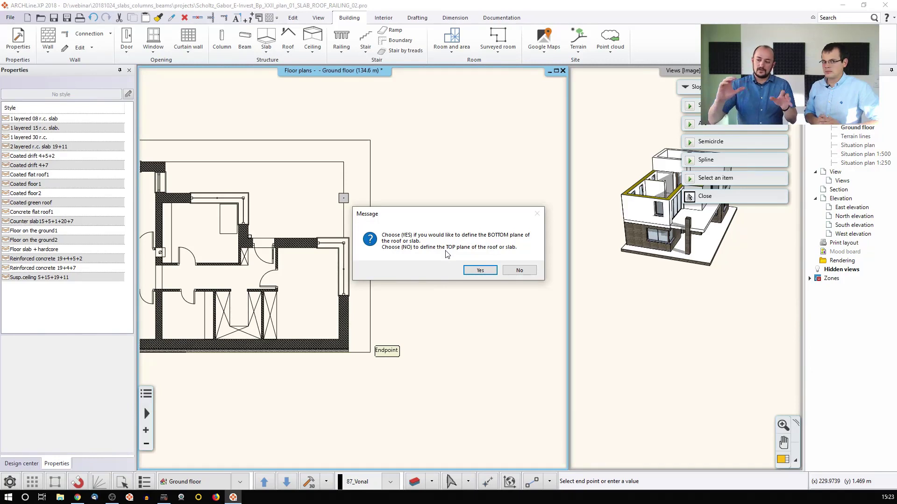
- Define the top plane, keep two reference points at 0 and raise the lower-right corner to 1 m
click(516, 270)
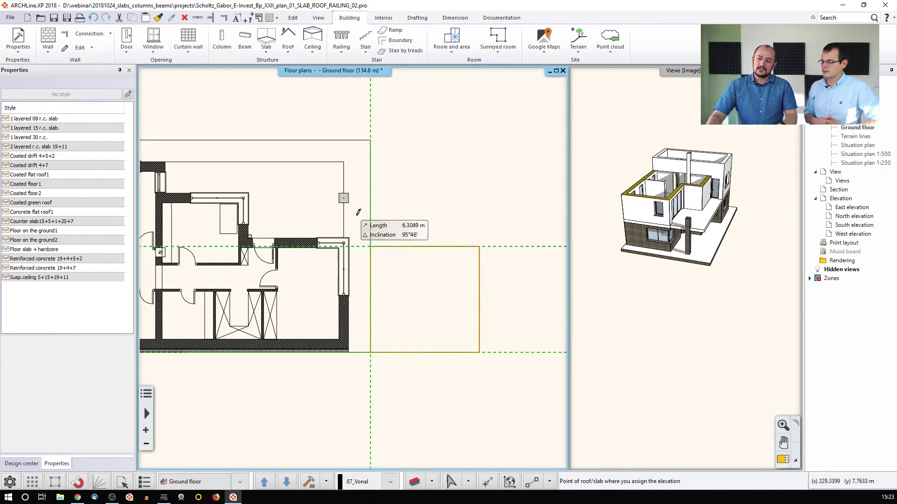
click(370, 246)
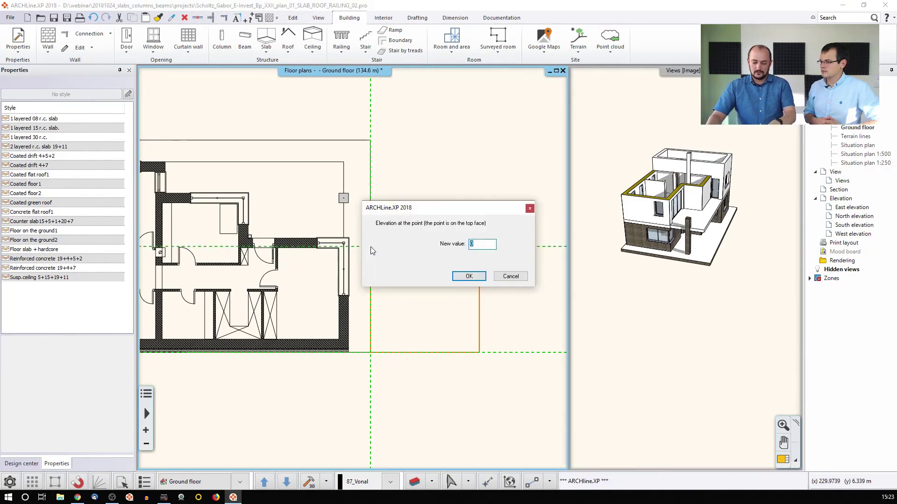
key(Return)
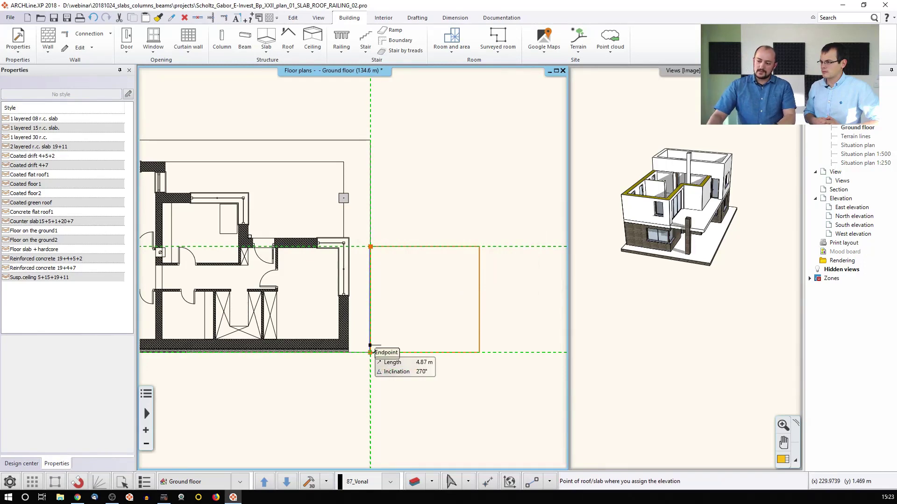
click(370, 352)
key(Return)
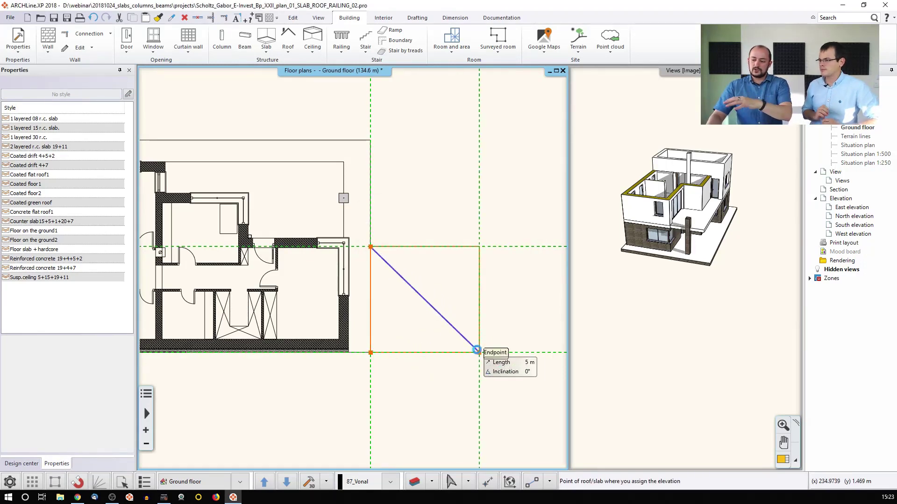
click(478, 352)
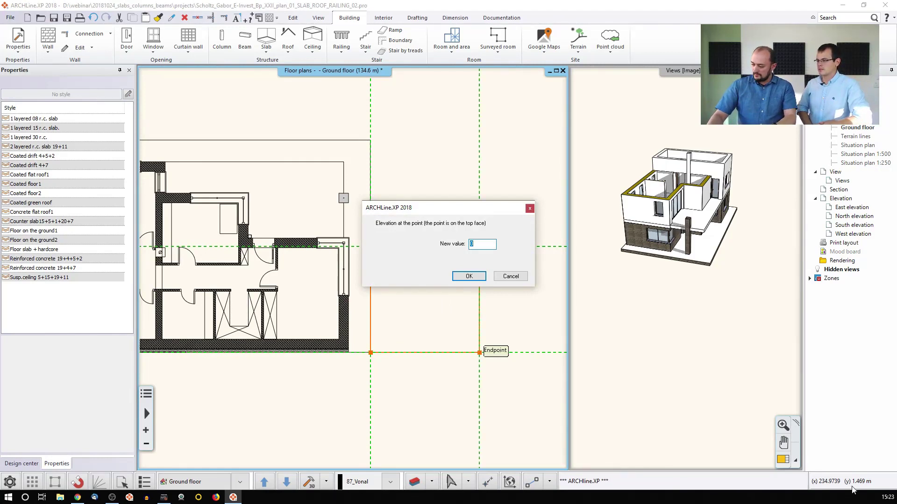
text(1)
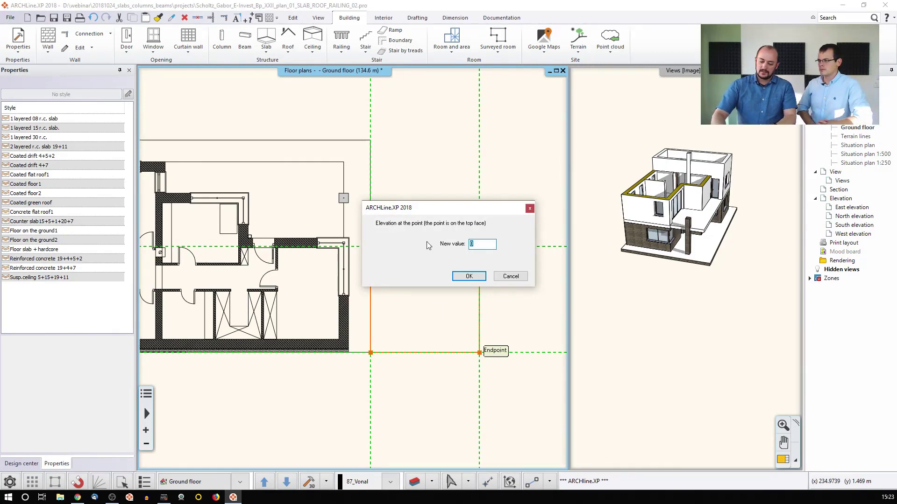
click(467, 276)
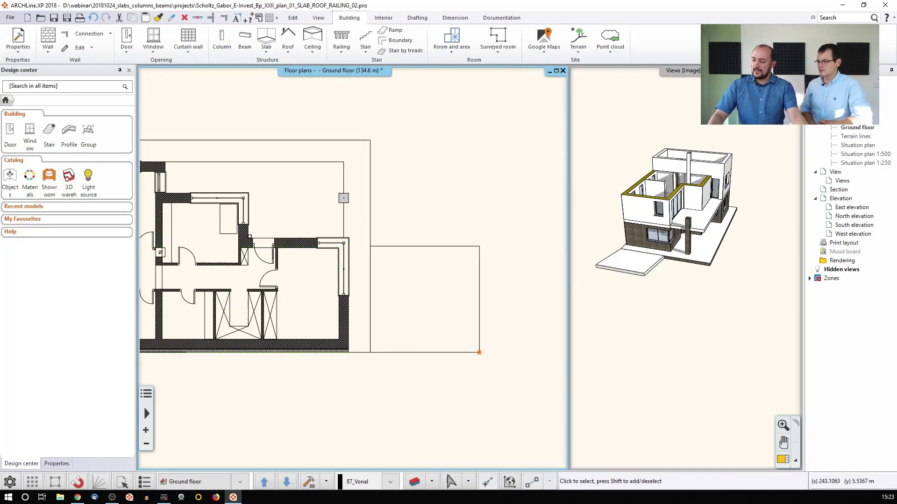
- Orbit the 3D view to inspect the tilted slab, then return to the Ground floor plan
drag(654, 270, 584, 243)
drag(663, 243, 620, 256)
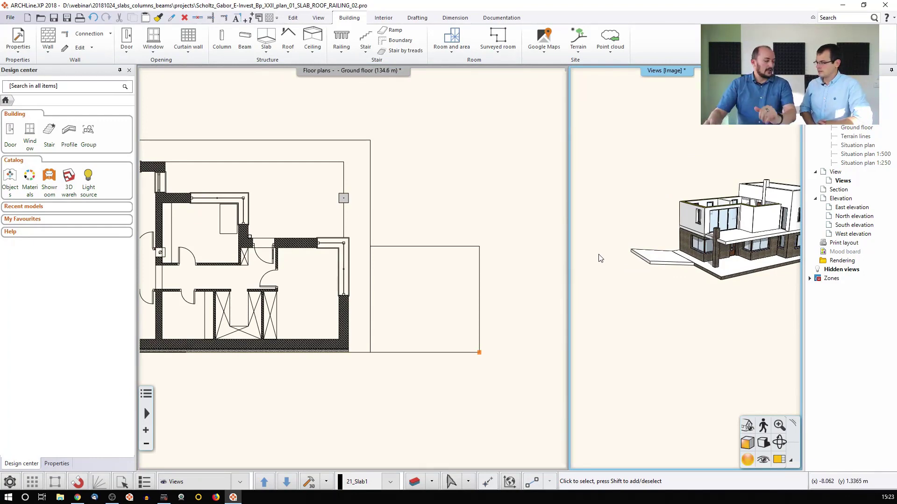
click(355, 227)
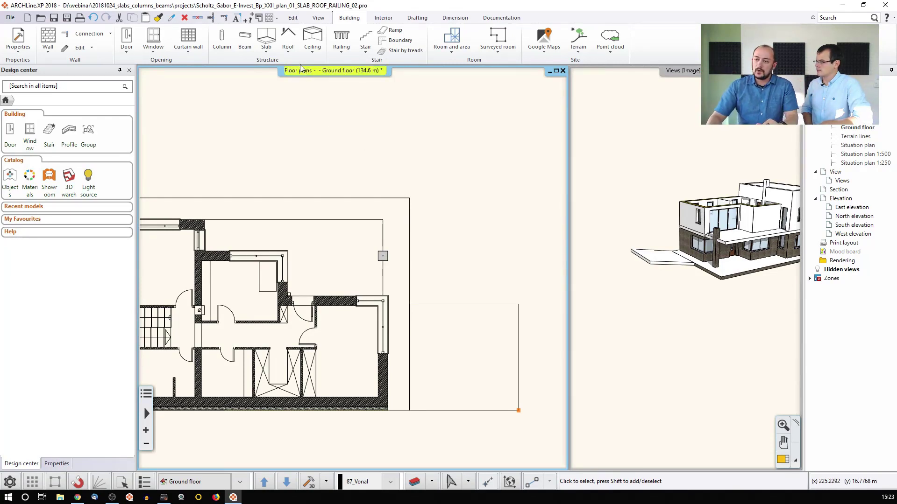
- Outline a sloped slab by reference line above the house, starting the reference line at lower-left
click(266, 51)
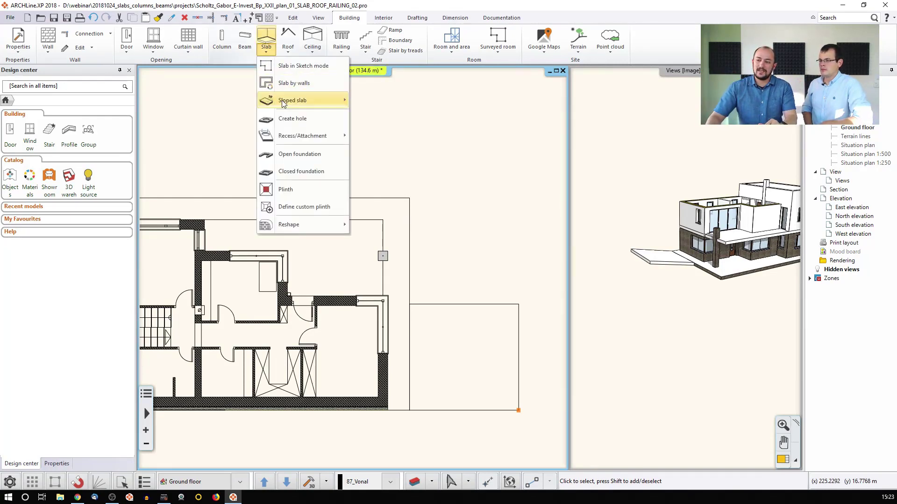
mouse_move(282, 100)
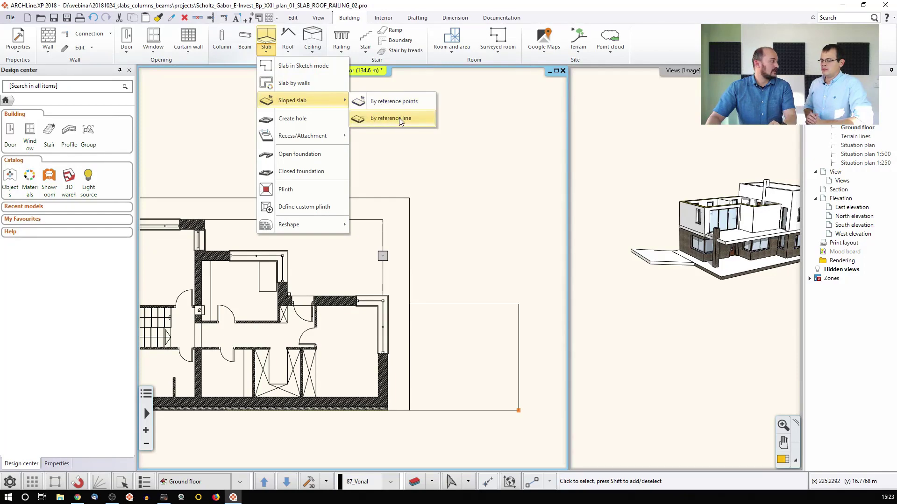
mouse_move(399, 117)
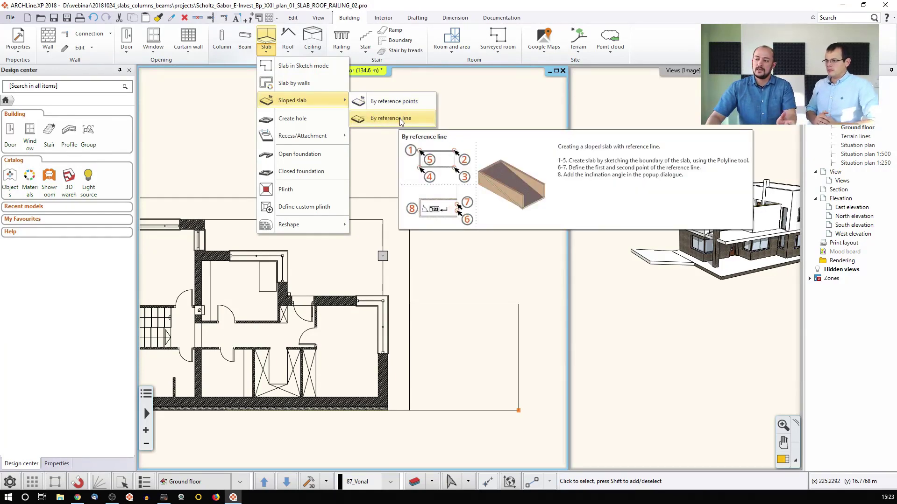
click(399, 119)
click(409, 198)
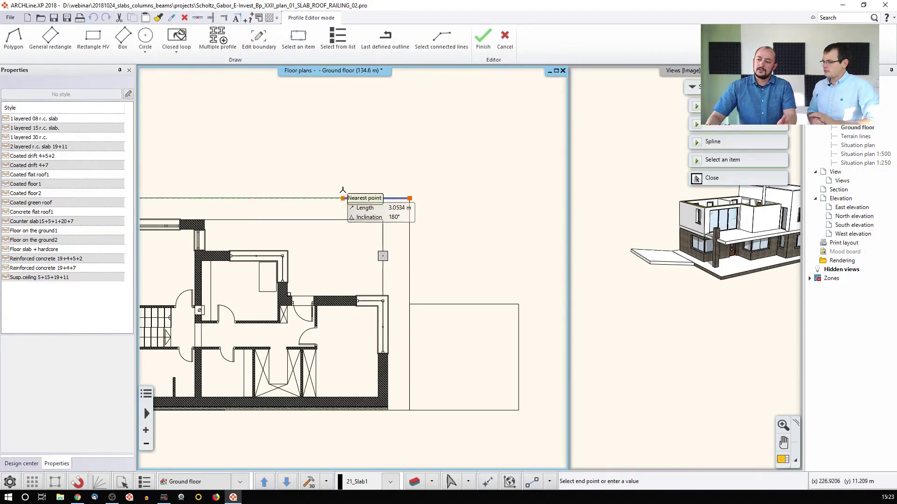
click(335, 198)
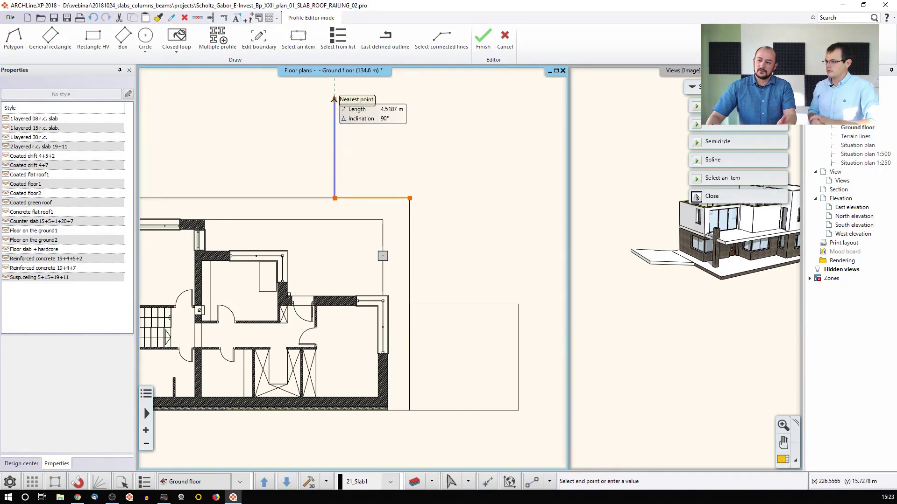
click(334, 99)
click(409, 99)
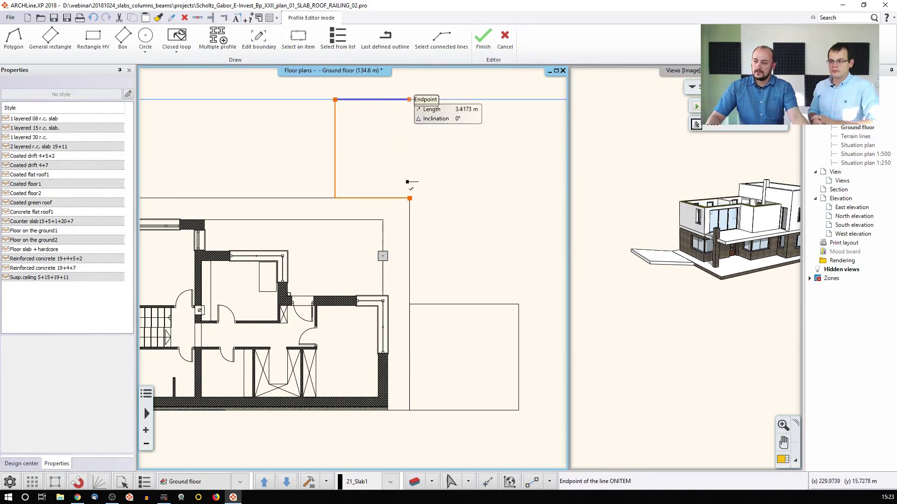
click(409, 198)
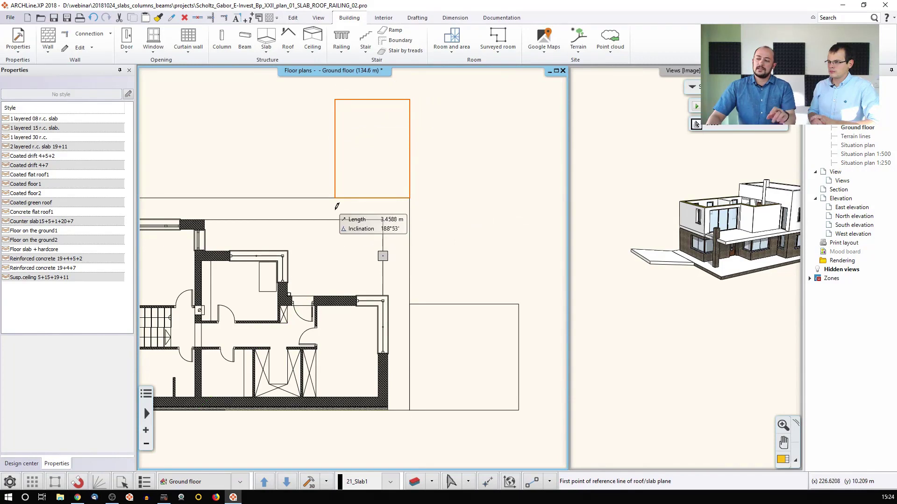
click(332, 194)
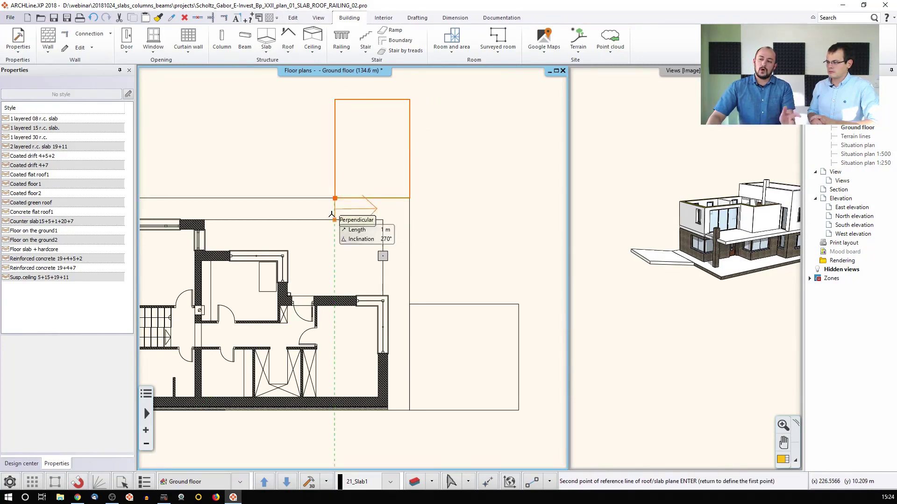
- End the reference line at the lower-right corner and set the slope angle to -12°
click(406, 191)
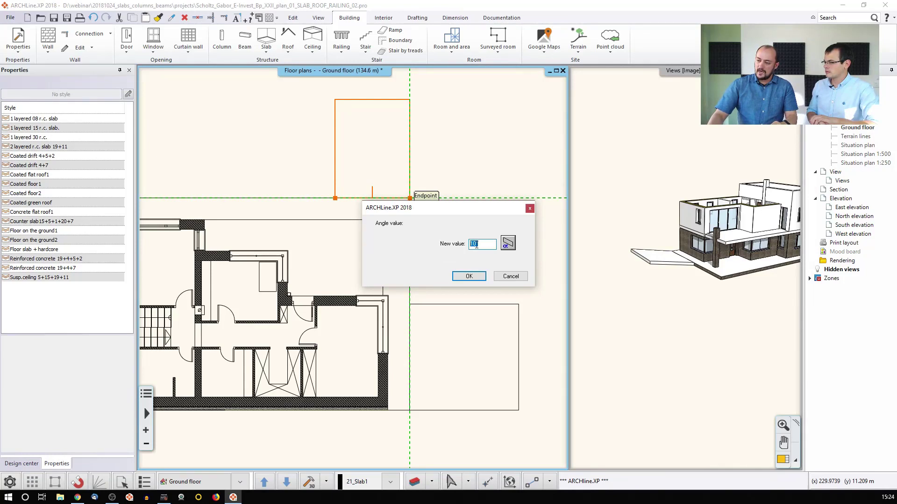
text(-12)
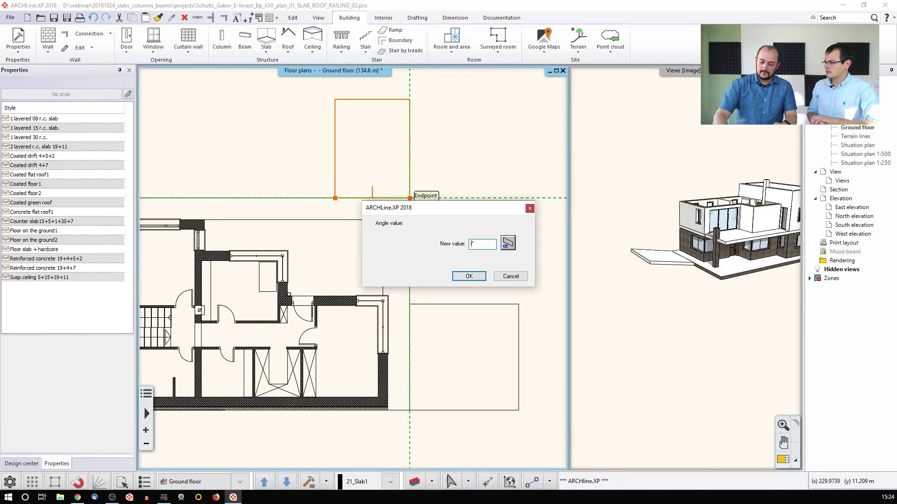
click(469, 276)
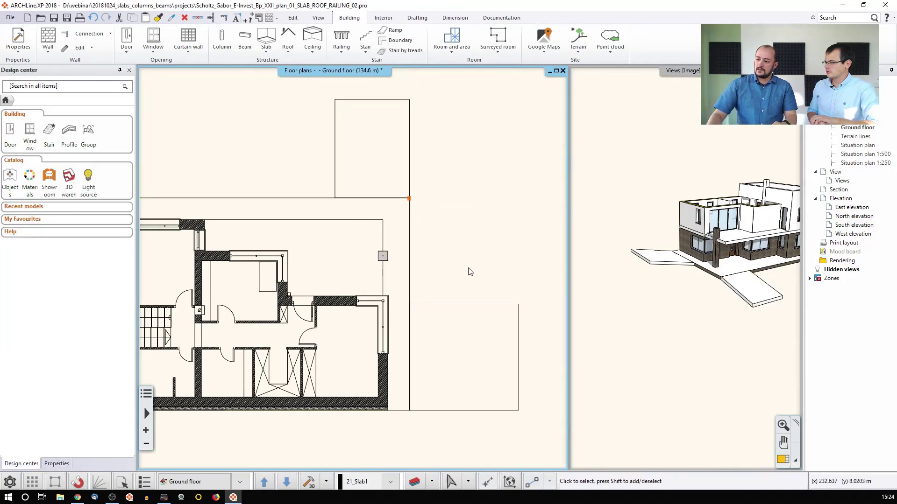
- Orbit the 3D view to check both sloped slabs beside the house
click(726, 295)
middle_drag(713, 289, 731, 286)
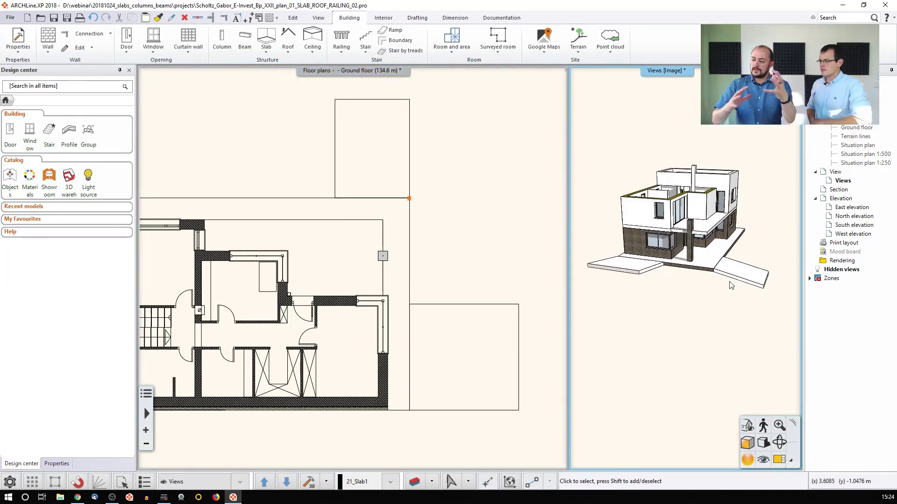